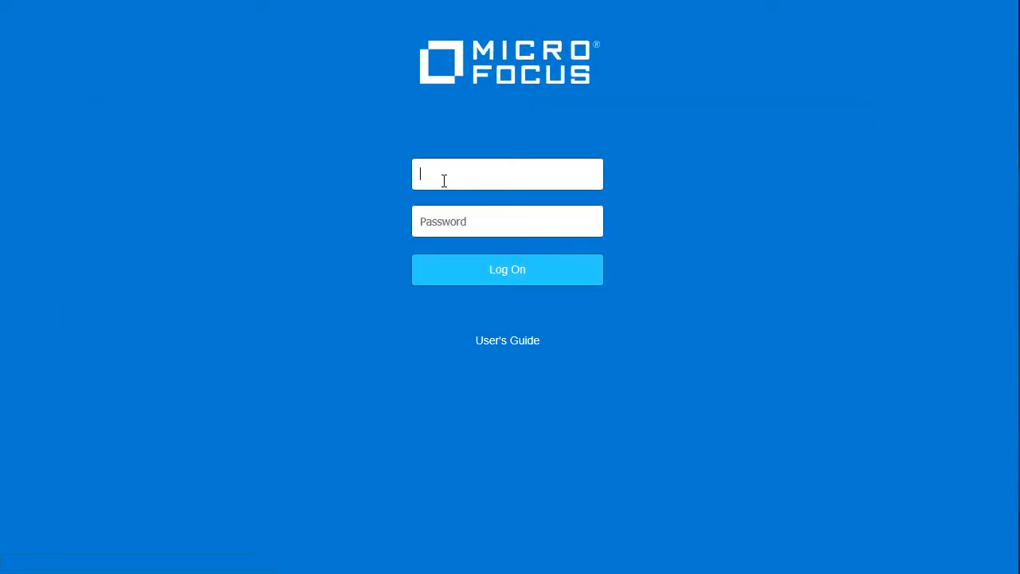
Log on with the account's username and switch to the IDM application.
type("joe")
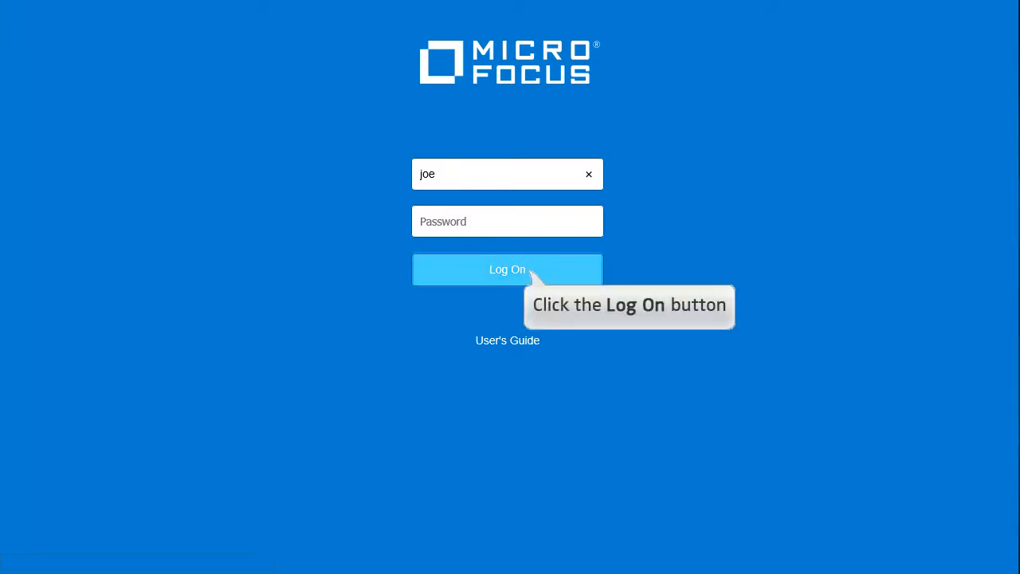
left_click(529, 272)
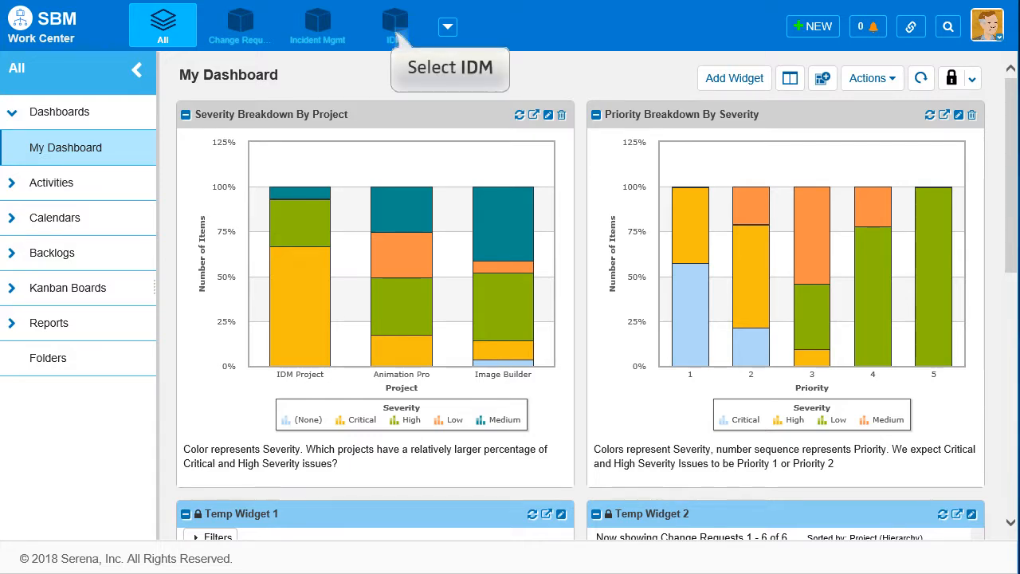
left_click(395, 28)
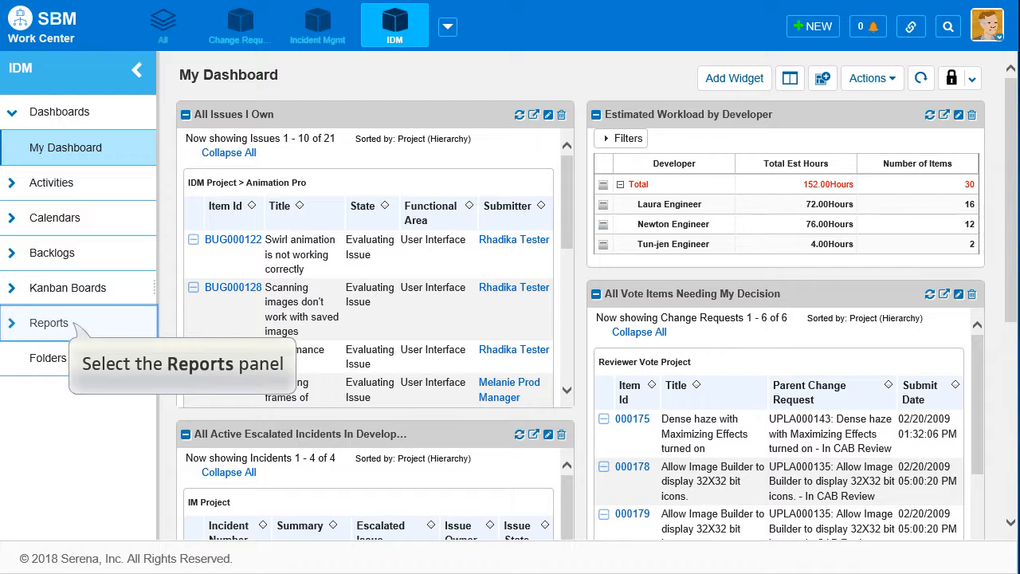
Start a new report from the Reports area, using the Advanced Time In State duration type with the Bar style.
left_click(73, 323)
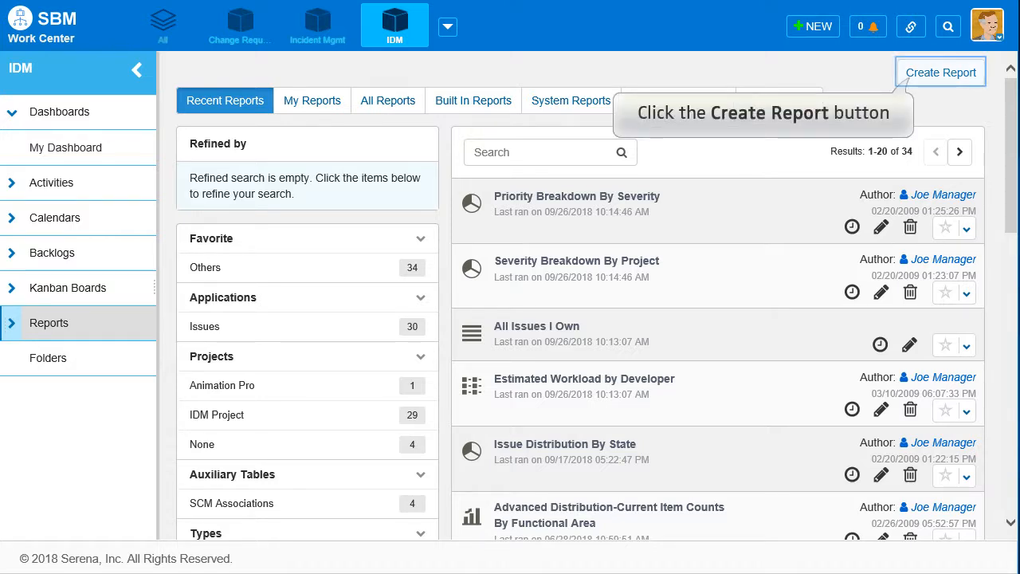
left_click(940, 73)
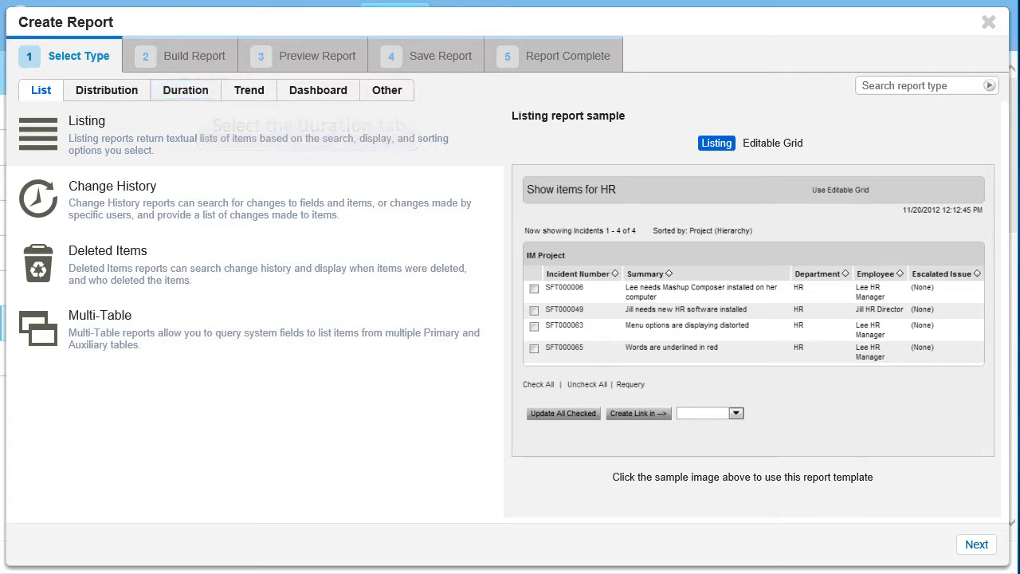
left_click(185, 90)
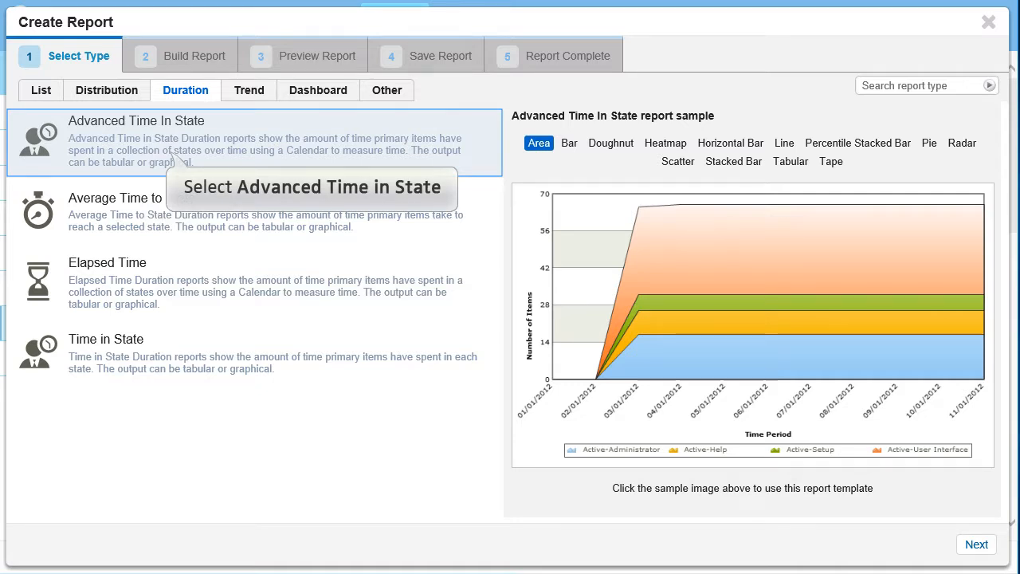
left_click(170, 155)
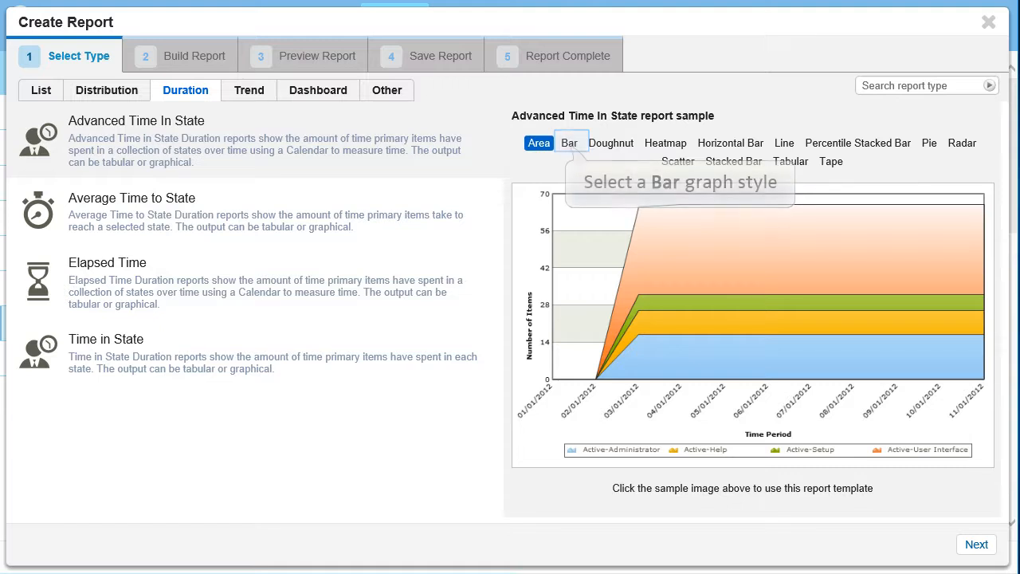
left_click(569, 143)
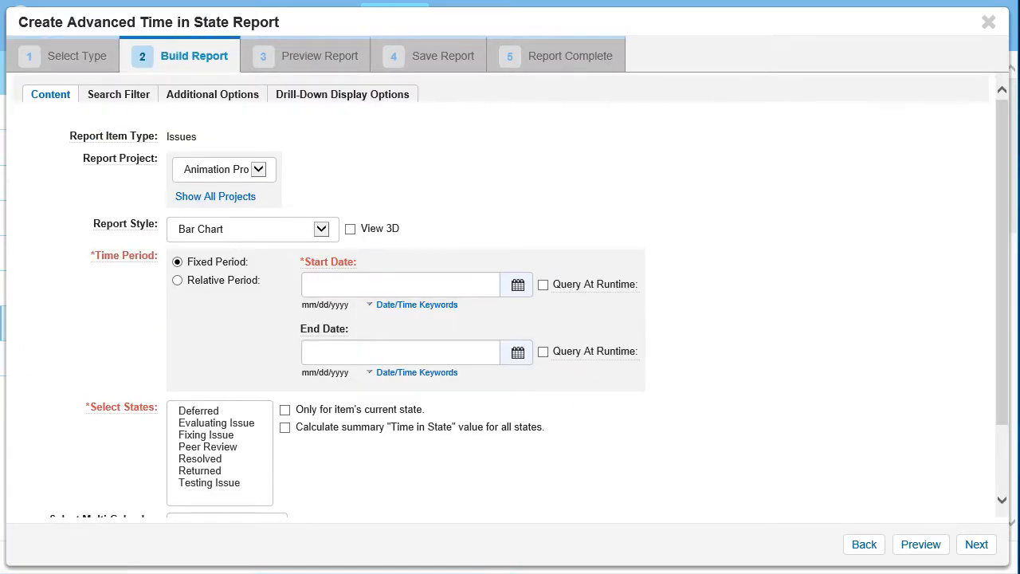
Set the report's start date to 06/01/91 and select the states Evaluating Issue, Fixing Issue and Peer Review.
left_click(399, 284)
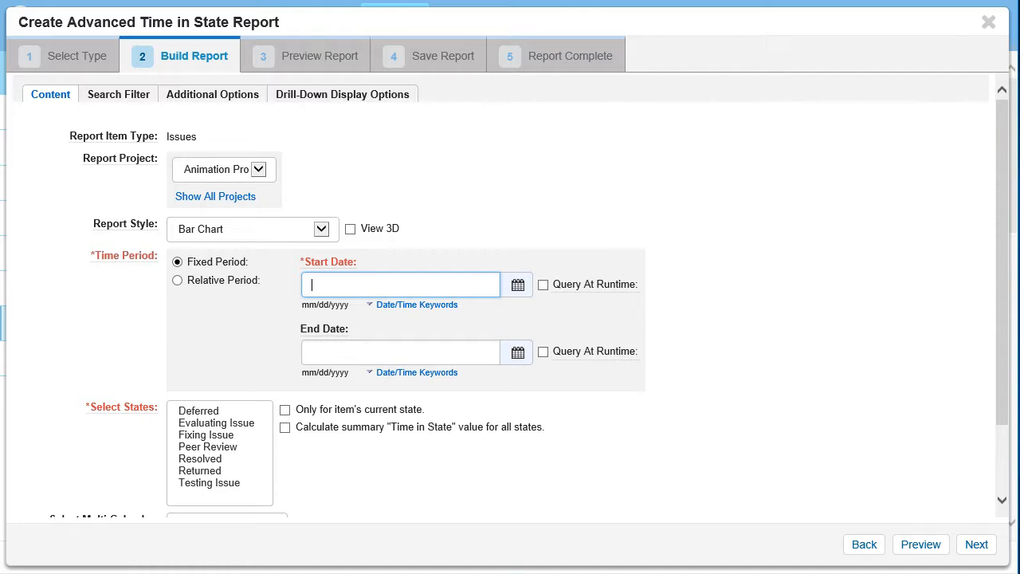
type("06/01/91")
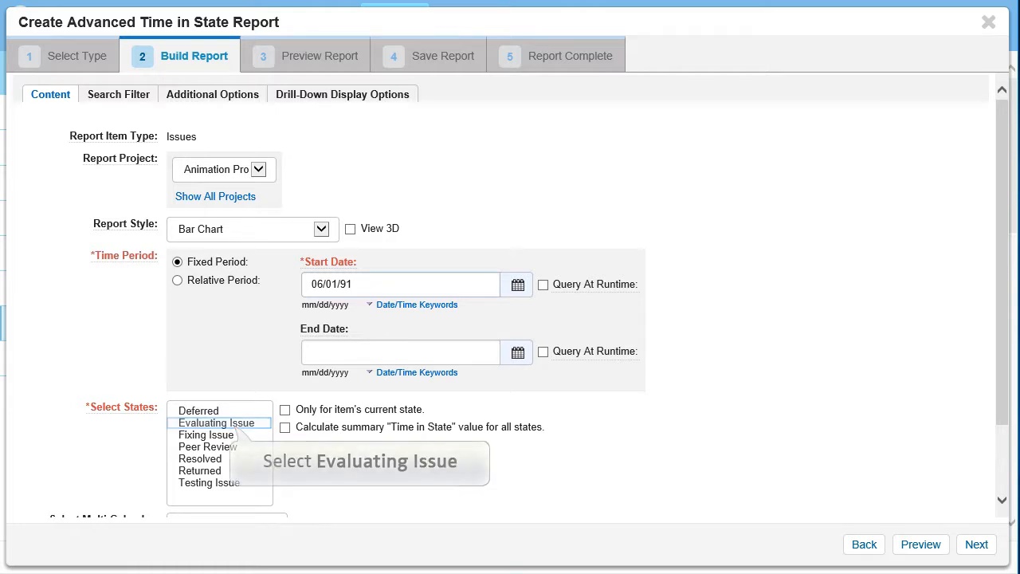
left_click(235, 424)
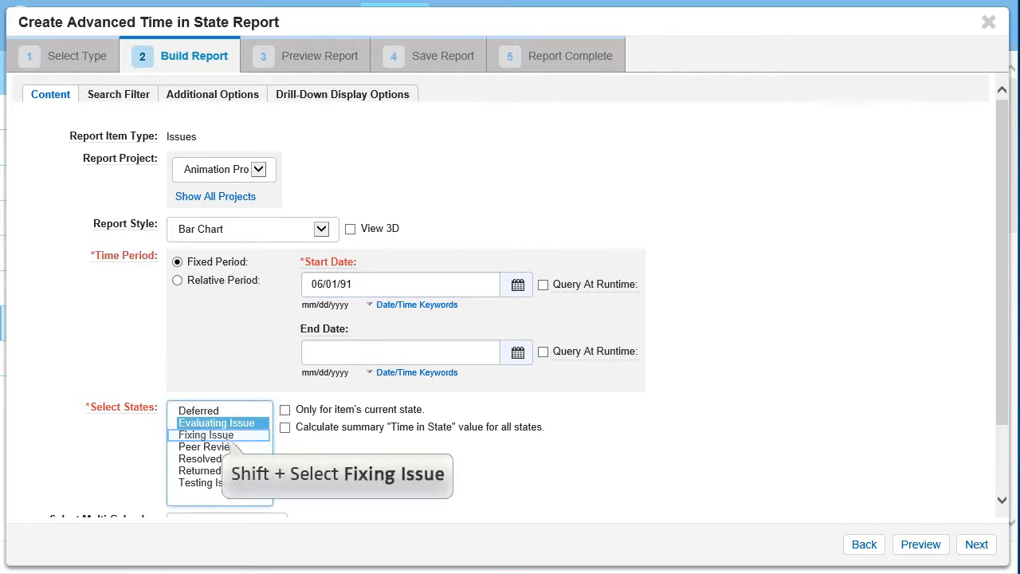
left_click(231, 436, "shift")
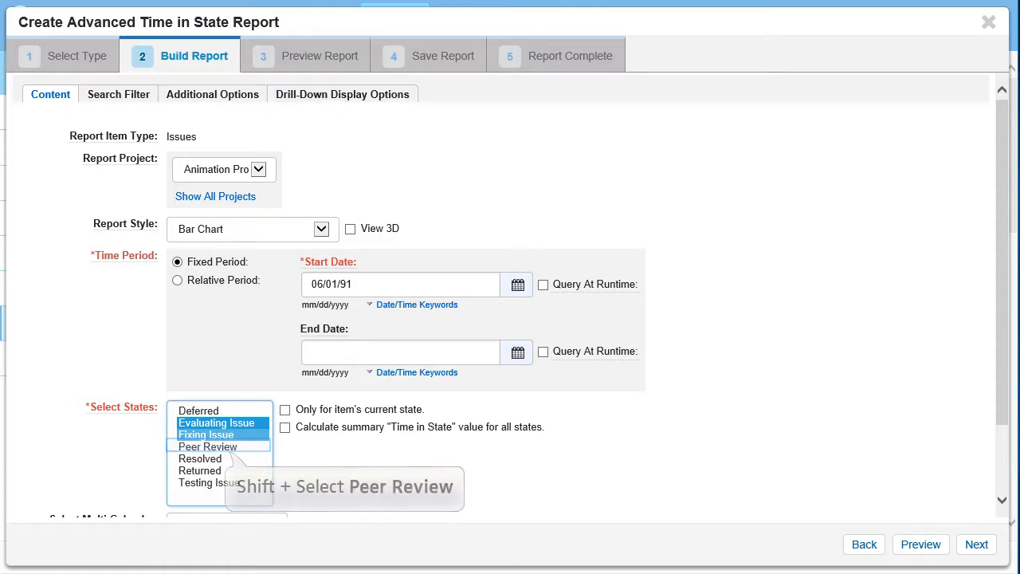
left_click(219, 446, "shift")
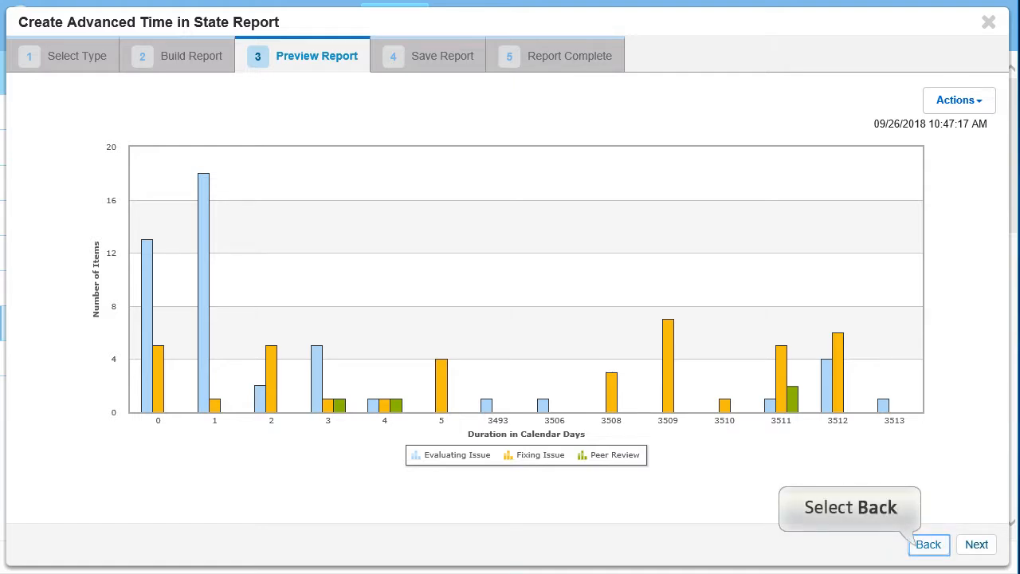
Return to building the report, enable the summary "Time in State" calculation for all states, and preview the report.
left_click(924, 544)
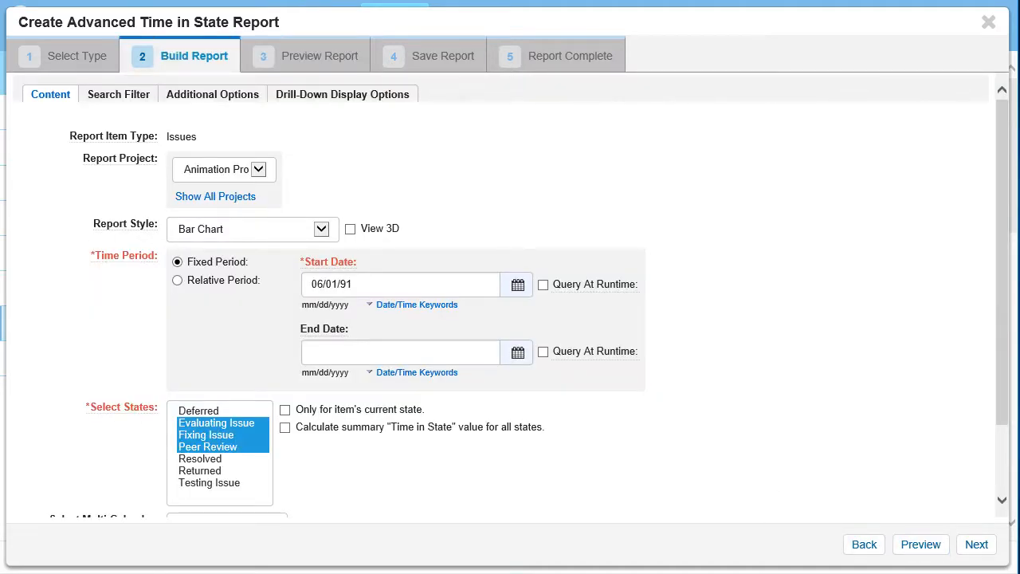
left_click(285, 428)
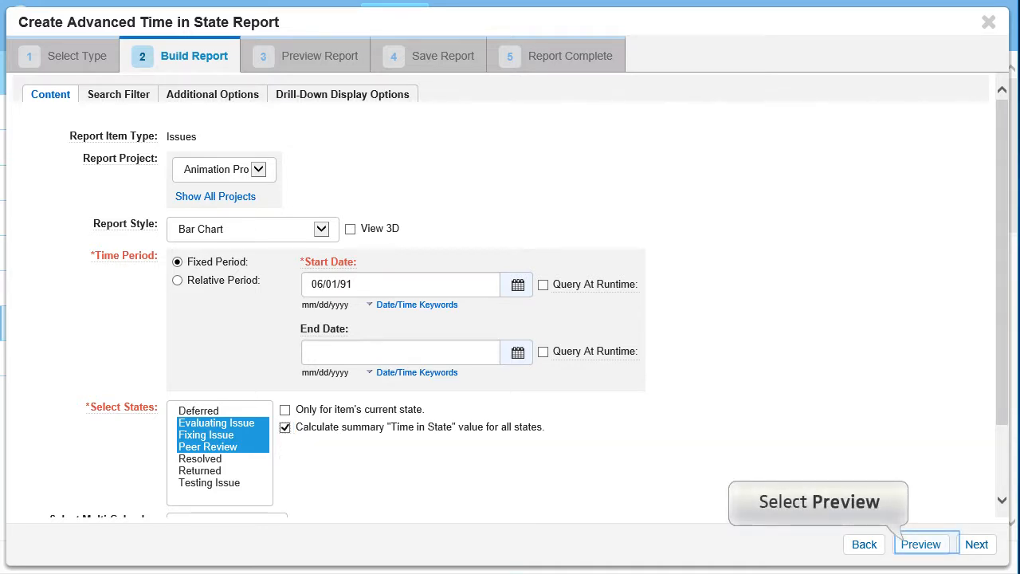
left_click(920, 544)
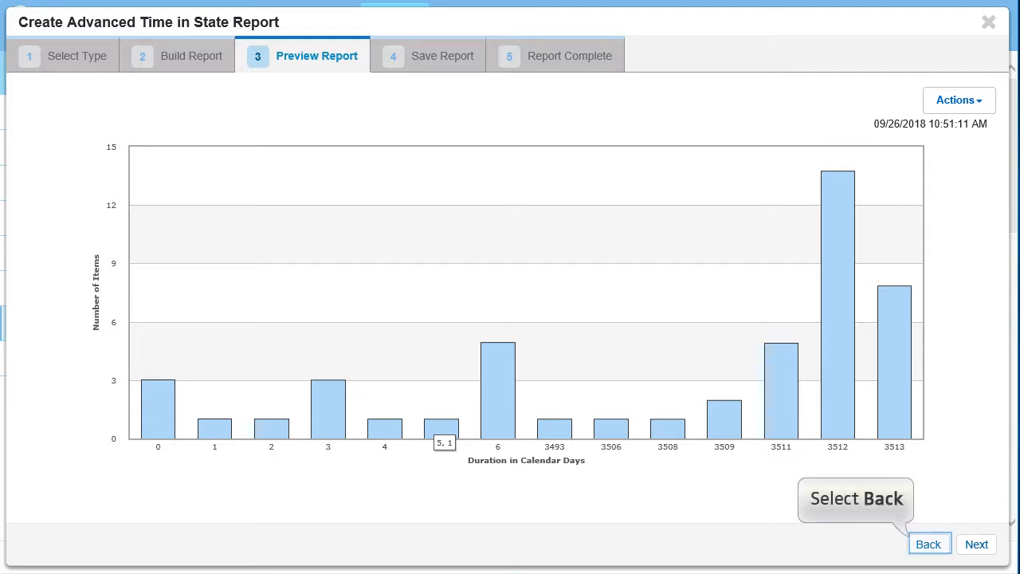
Go back to the report type selection and start building an Average Time to State report.
left_click(929, 544)
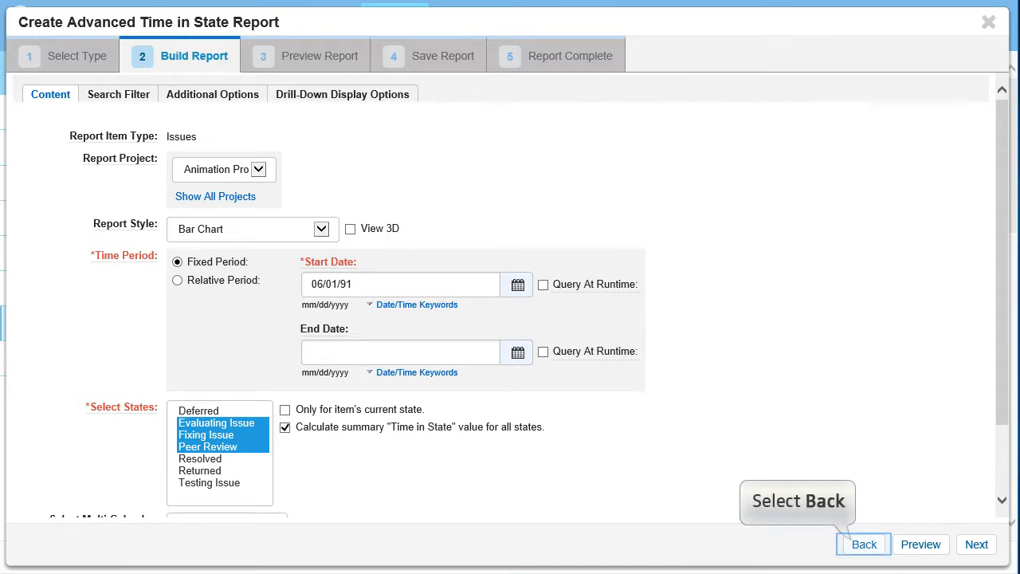
left_click(864, 544)
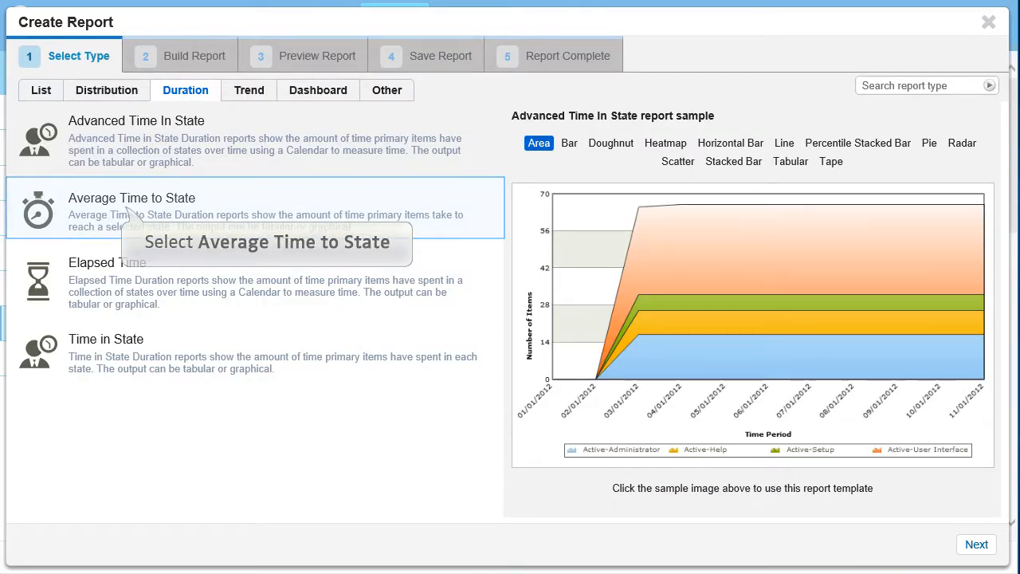
left_click(128, 211)
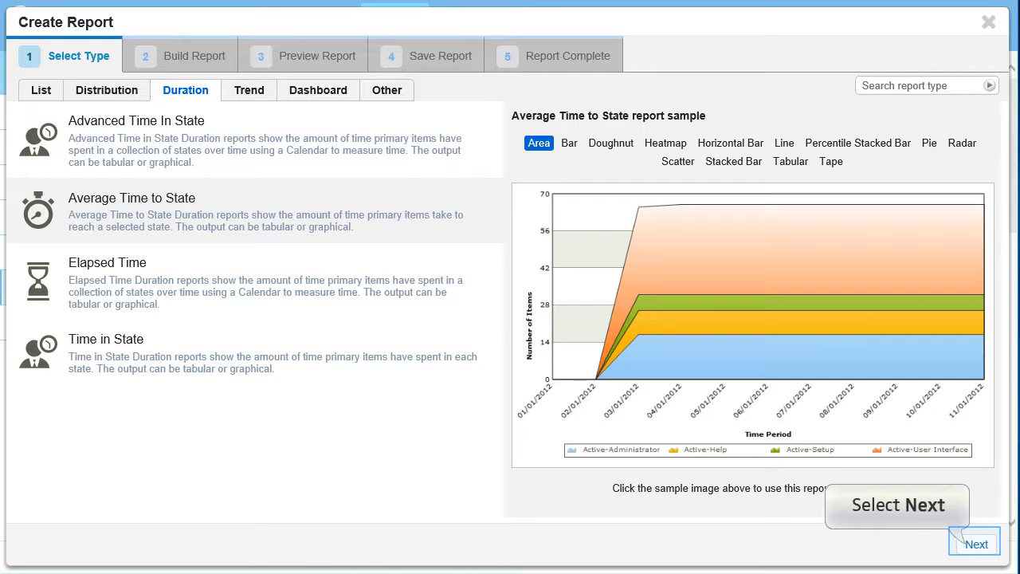
left_click(976, 544)
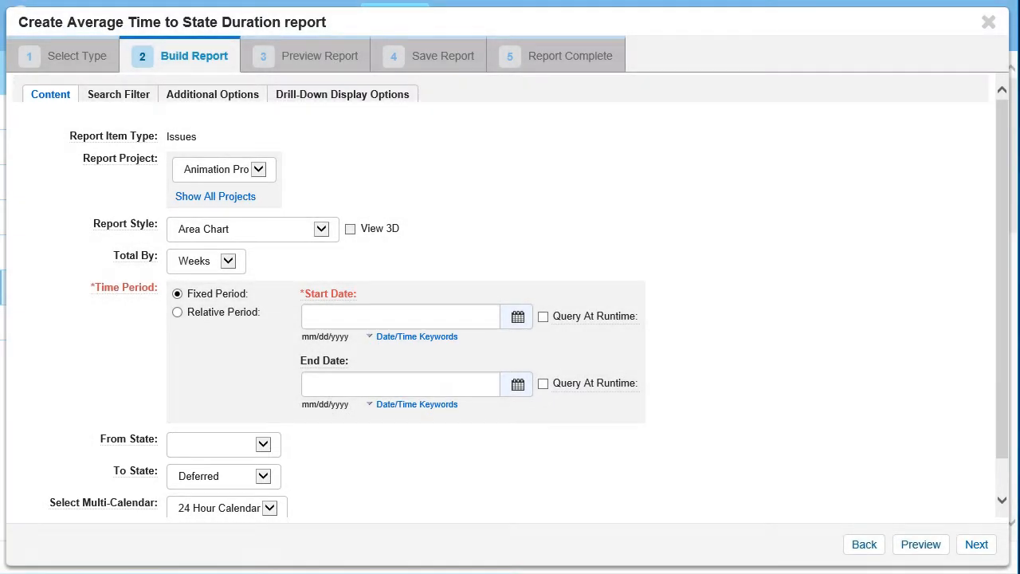
Set the report's fixed time period from 2/1/2009 to 3/1/2009.
left_click(400, 316)
type("2/")
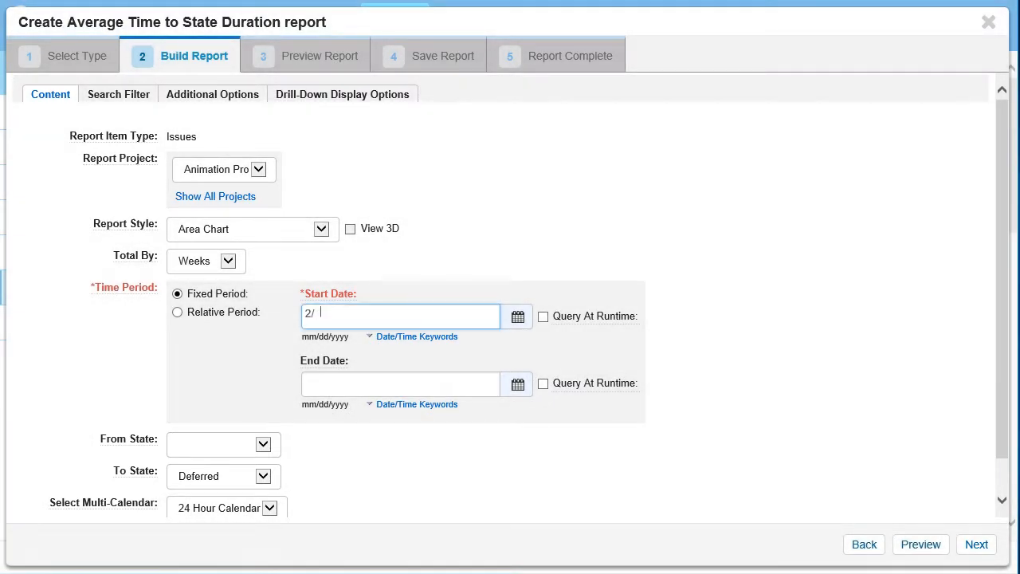
type("1/2009")
left_click(400, 384)
type("3/1/2009")
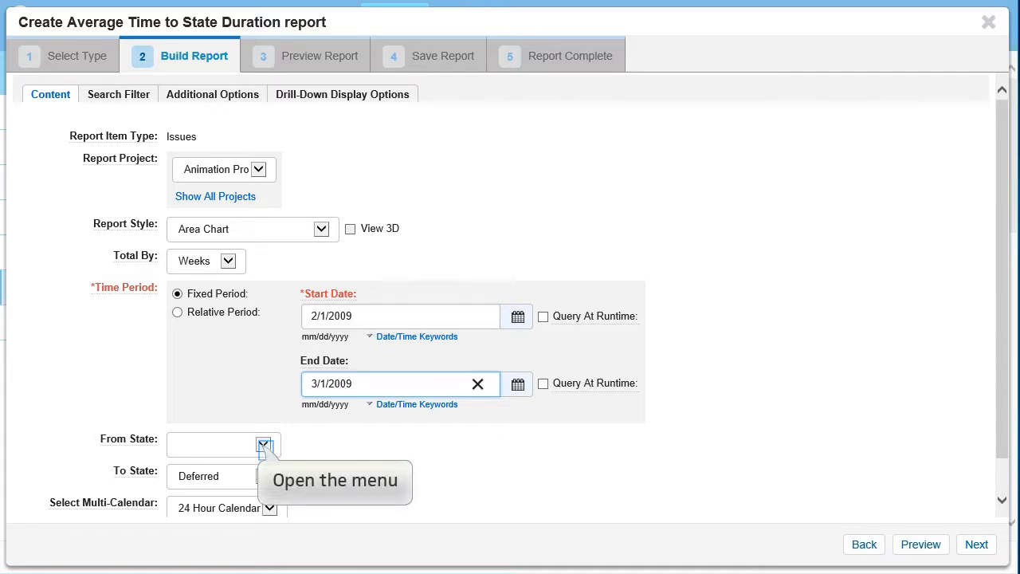
Set the From State to Evaluating Issue and the To State to Resolved, and preview the report.
left_click(262, 444)
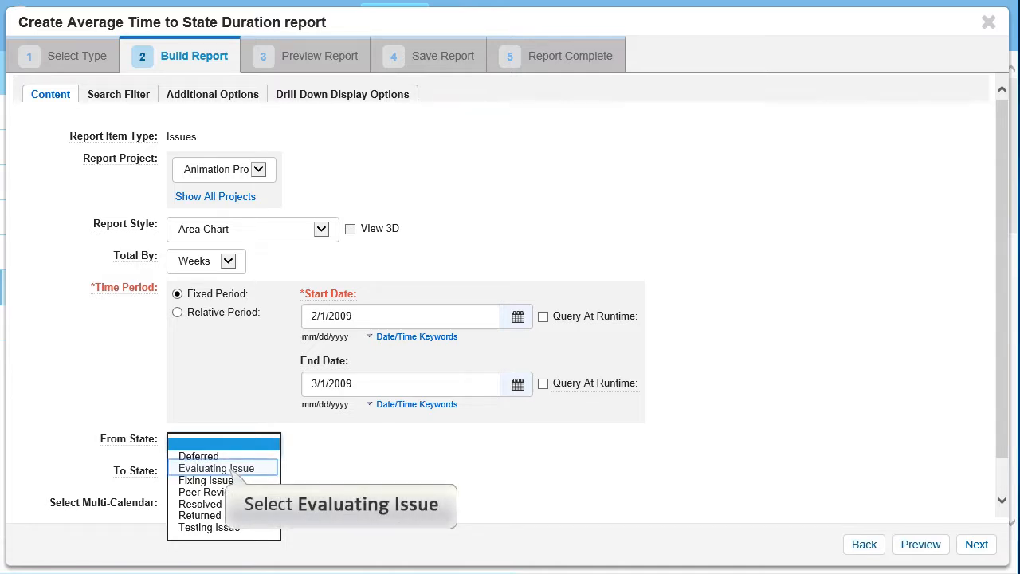
left_click(231, 470)
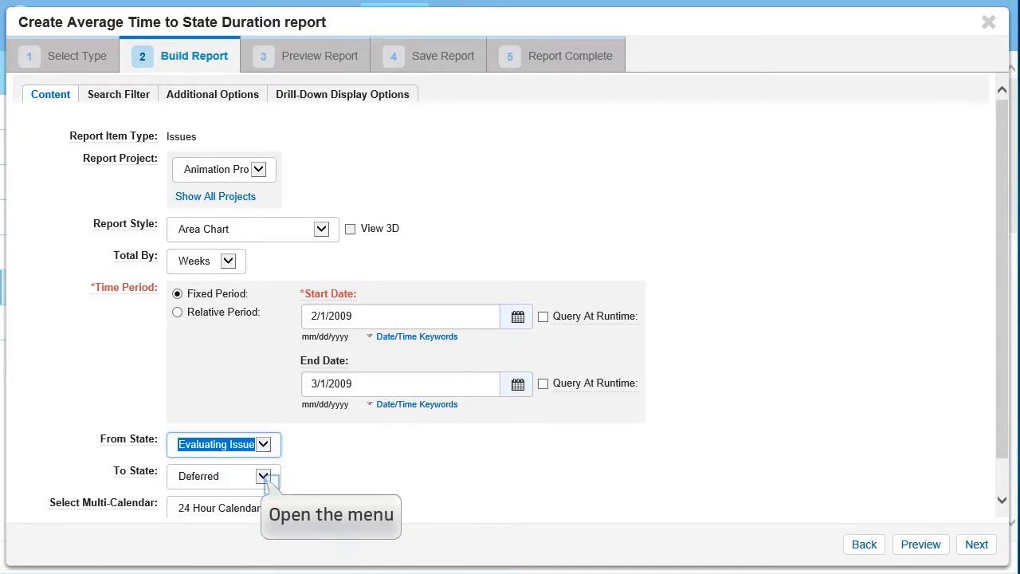
left_click(264, 476)
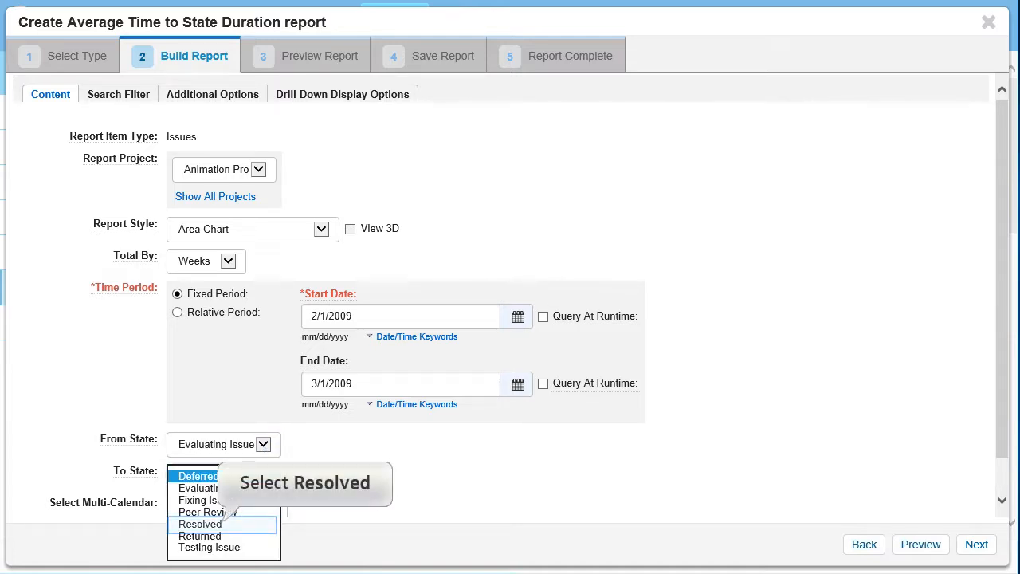
left_click(200, 523)
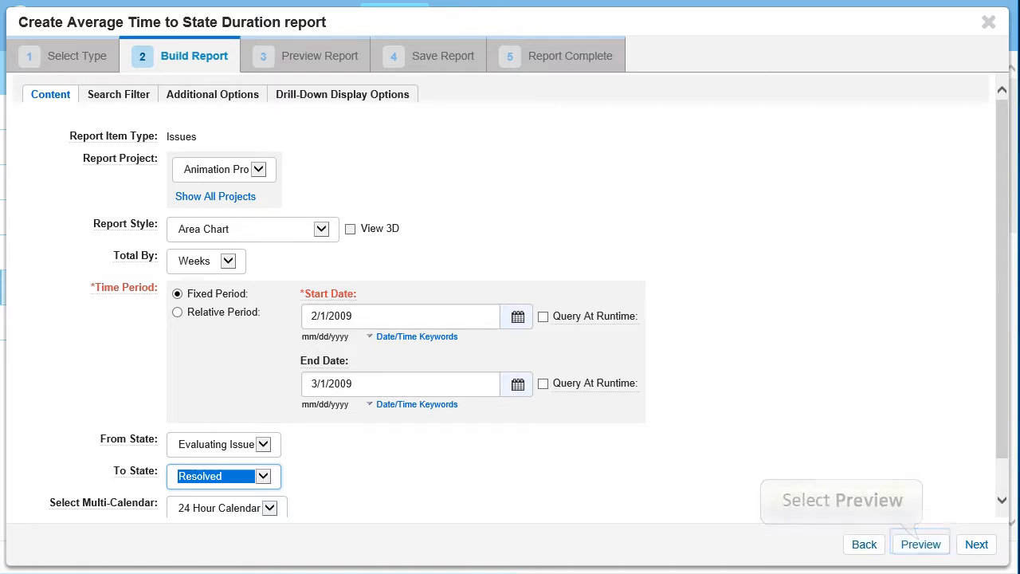
left_click(920, 544)
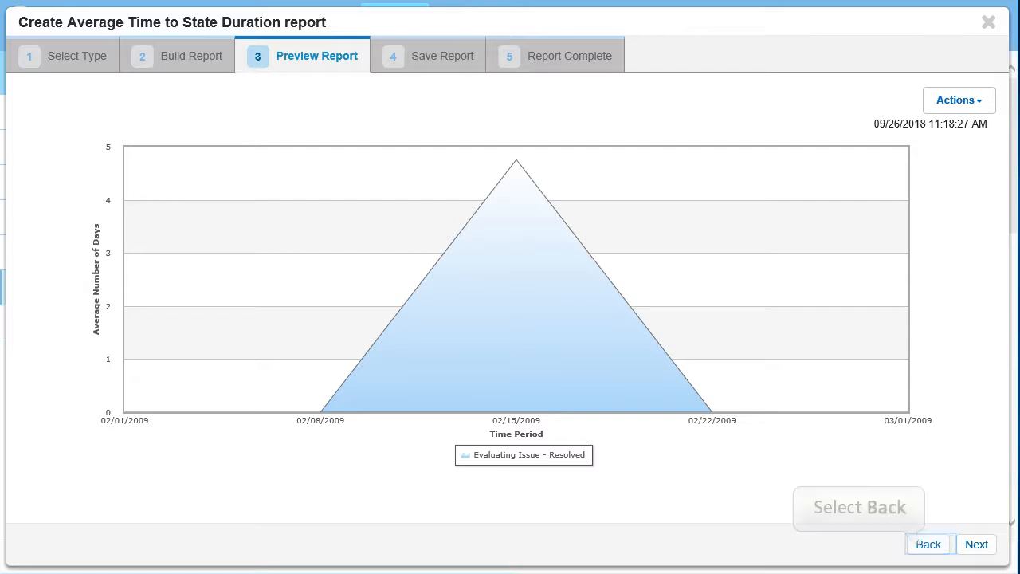
Go back to the report type selection and start building a State Change report from the Other category.
left_click(910, 540)
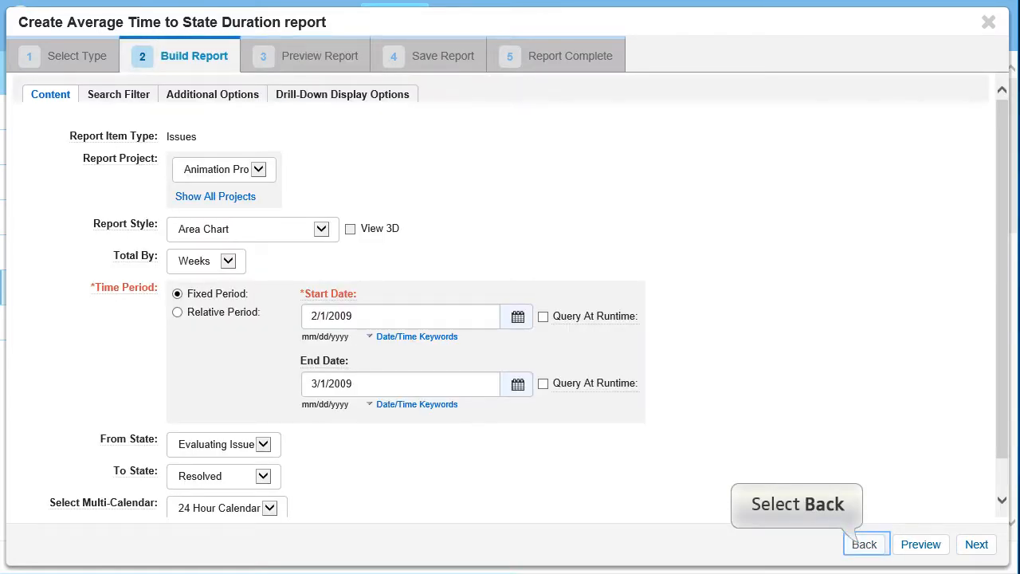
left_click(864, 543)
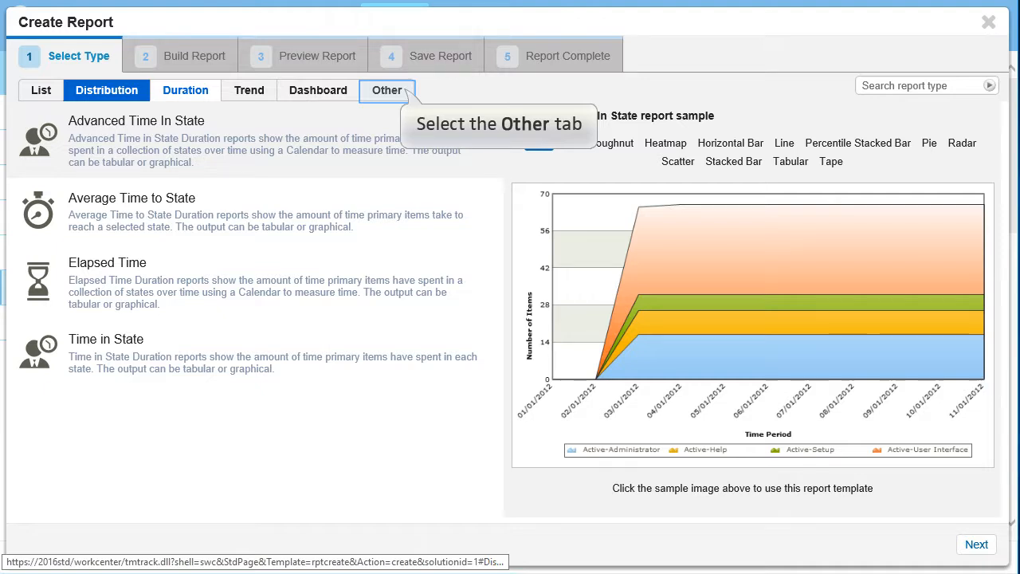
left_click(386, 90)
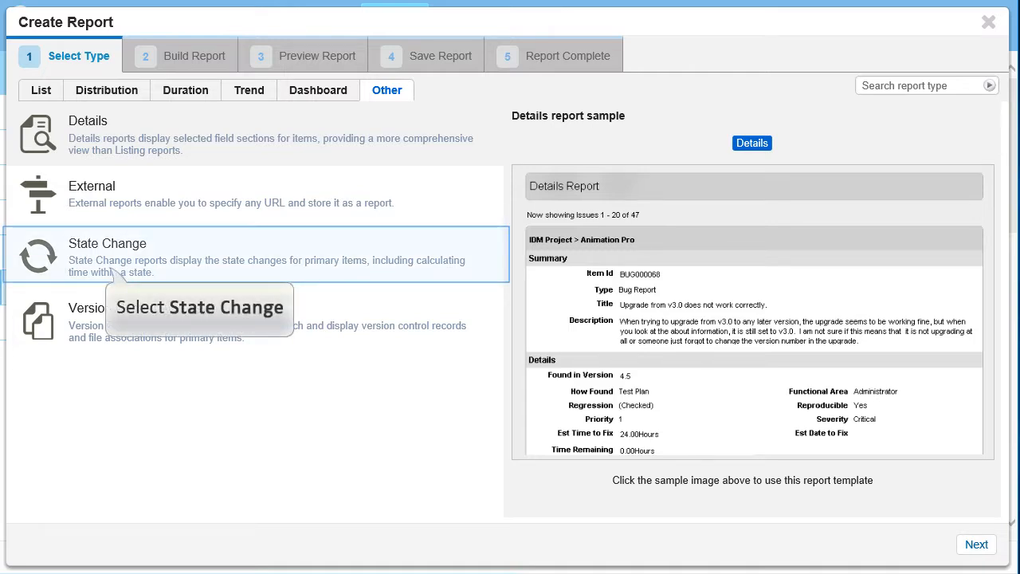
left_click(108, 253)
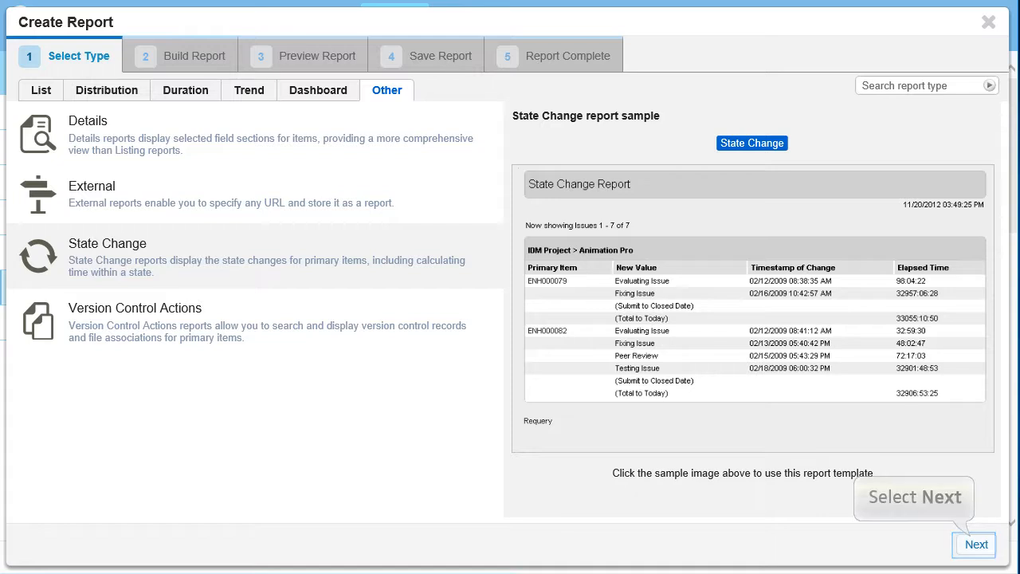
left_click(976, 544)
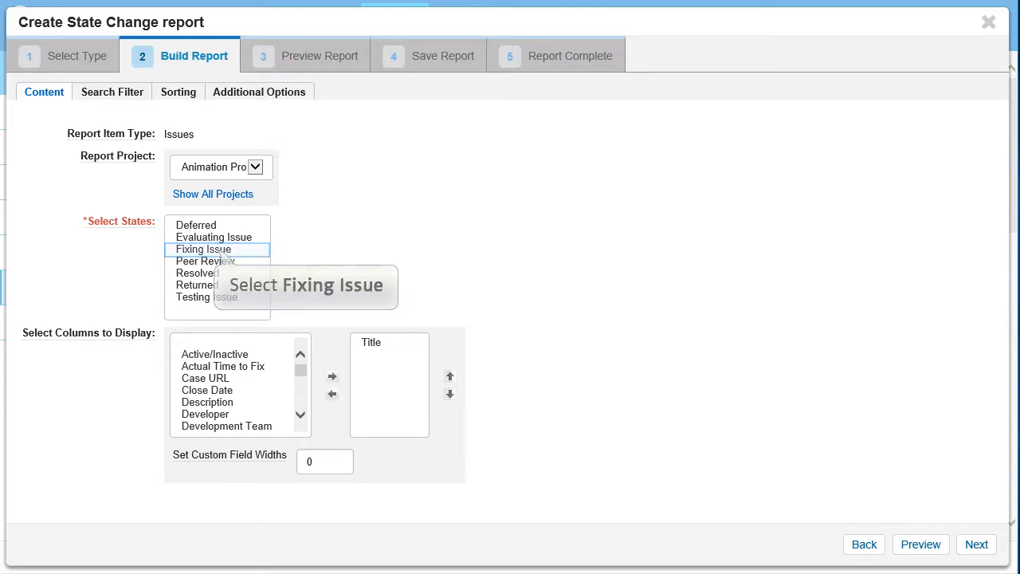
Select Fixing Issue and Resolved as the states covered by the State Change report.
left_click(209, 249)
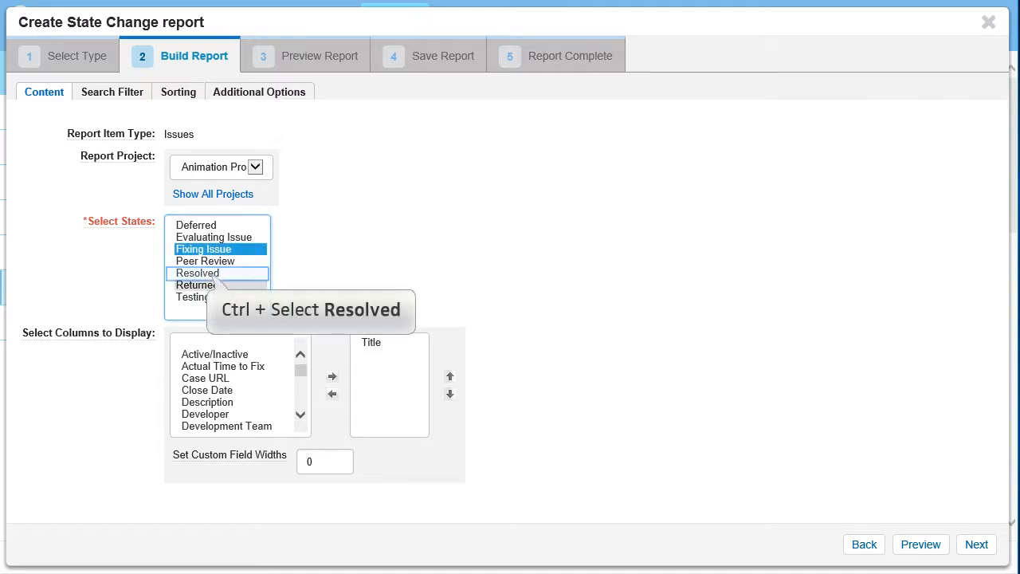
left_click(211, 274, "ctrl")
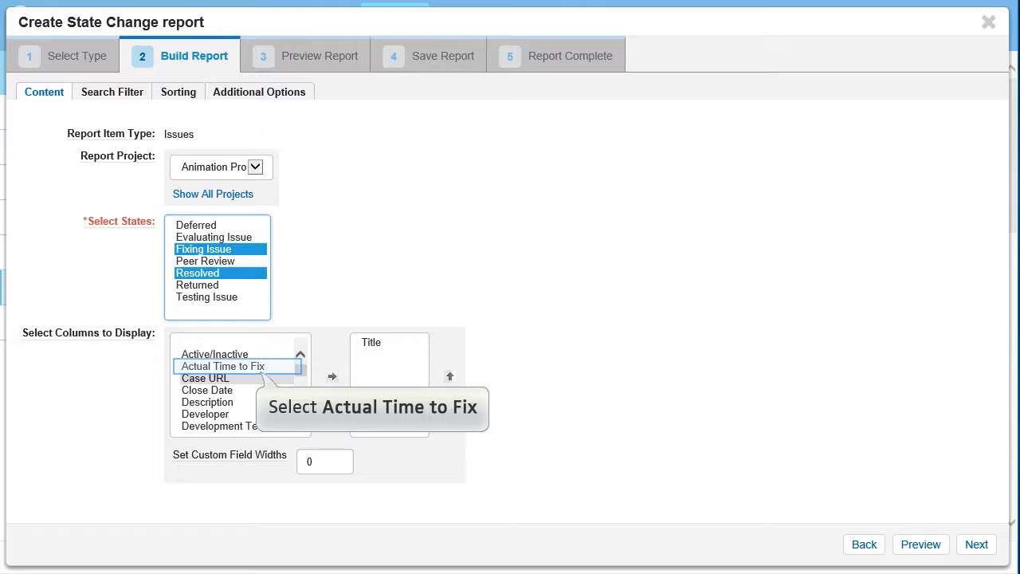
Add the Actual Time to Fix, Close Date and Developer columns to the State Change report and preview it.
left_click(237, 366)
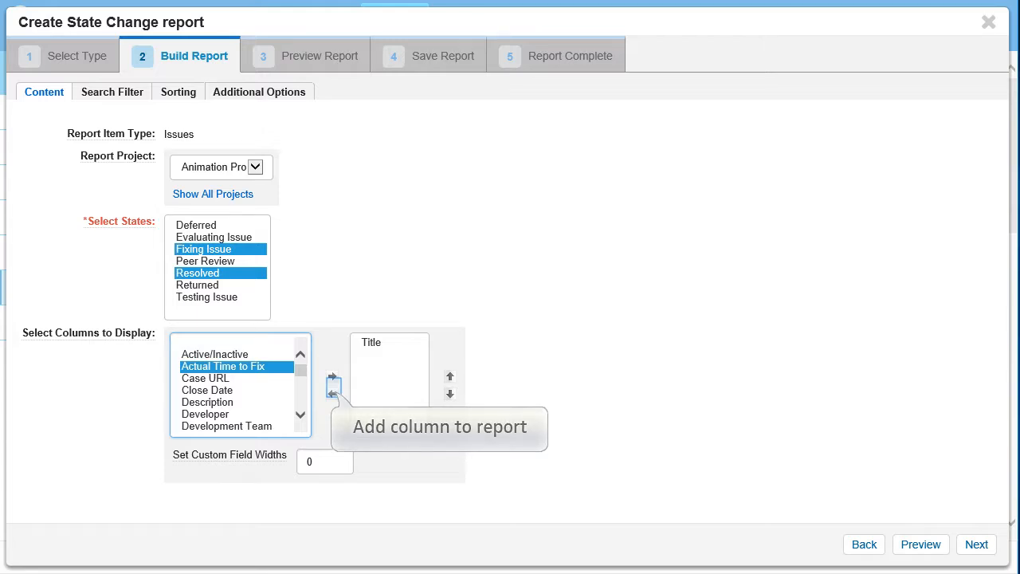
left_click(332, 376)
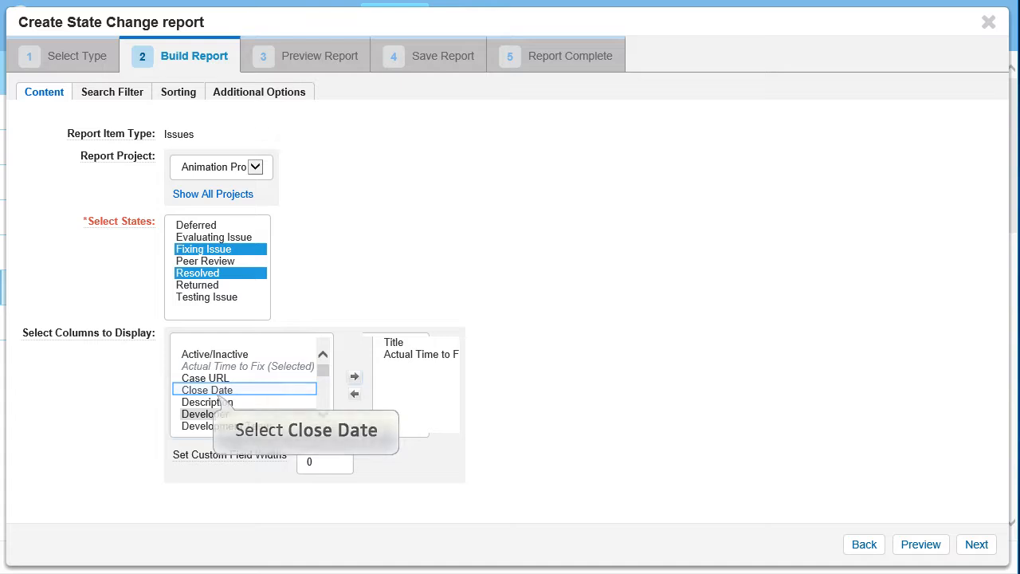
left_click(209, 390)
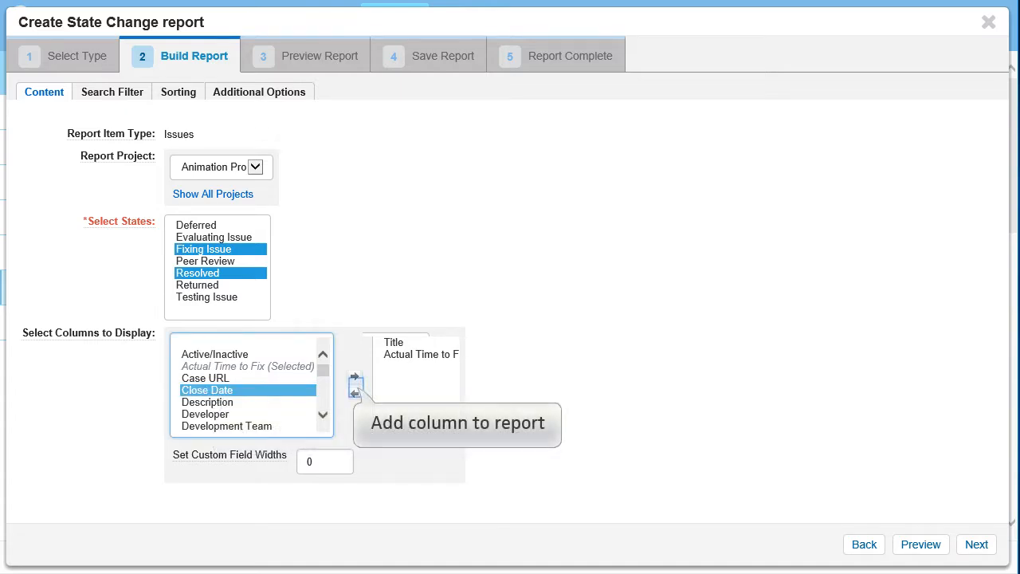
left_click(354, 377)
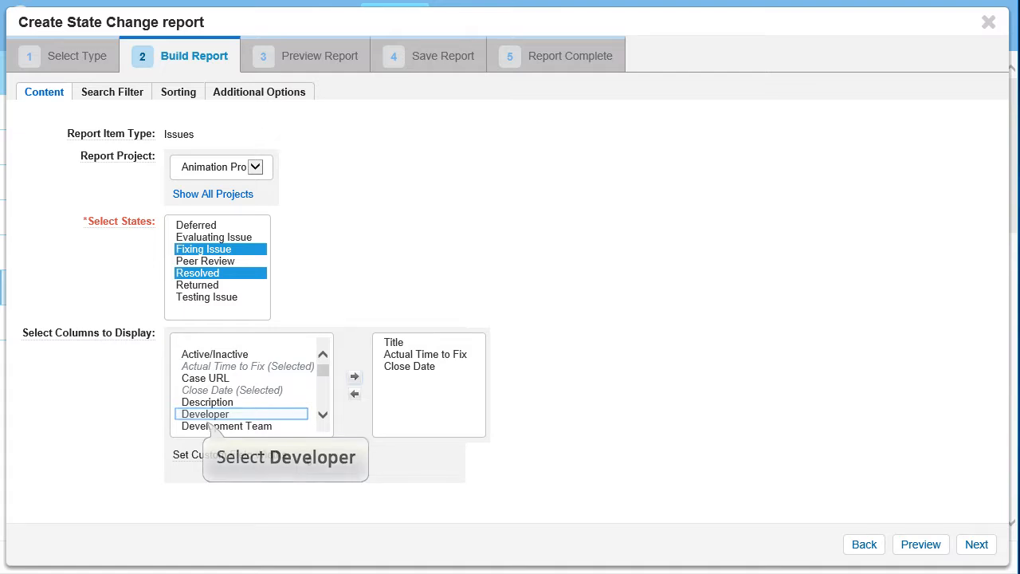
left_click(206, 414)
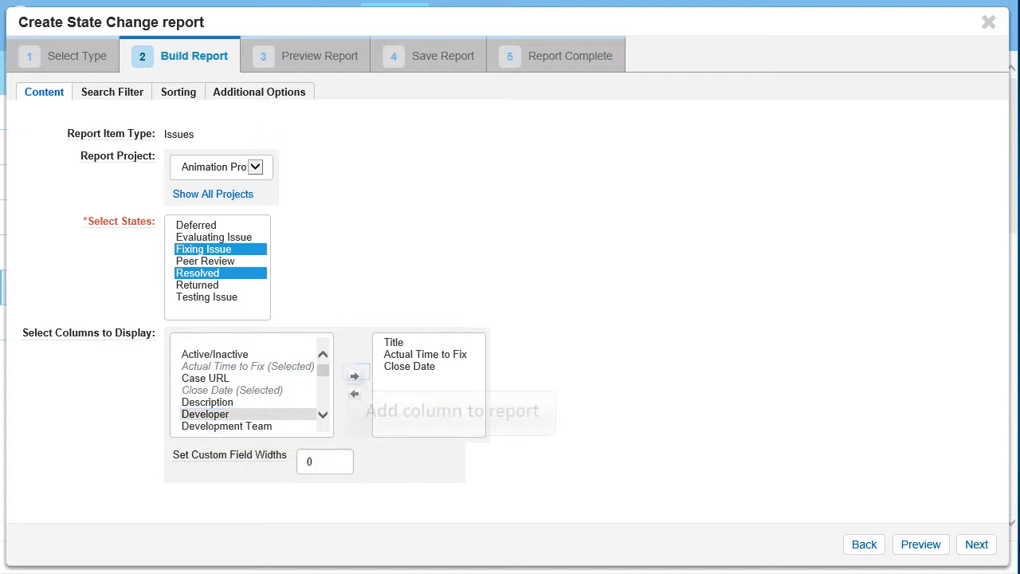
left_click(355, 376)
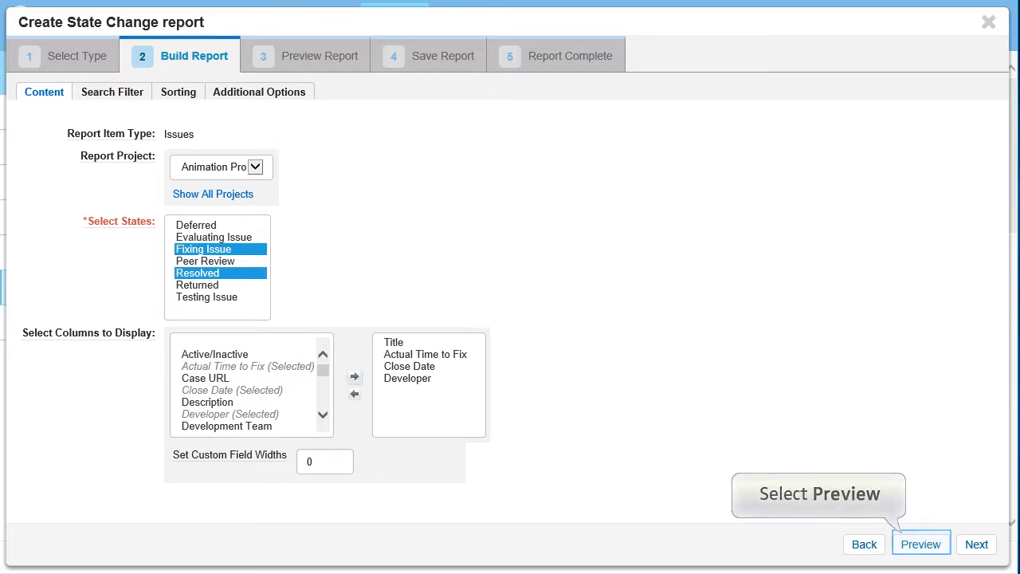
left_click(921, 544)
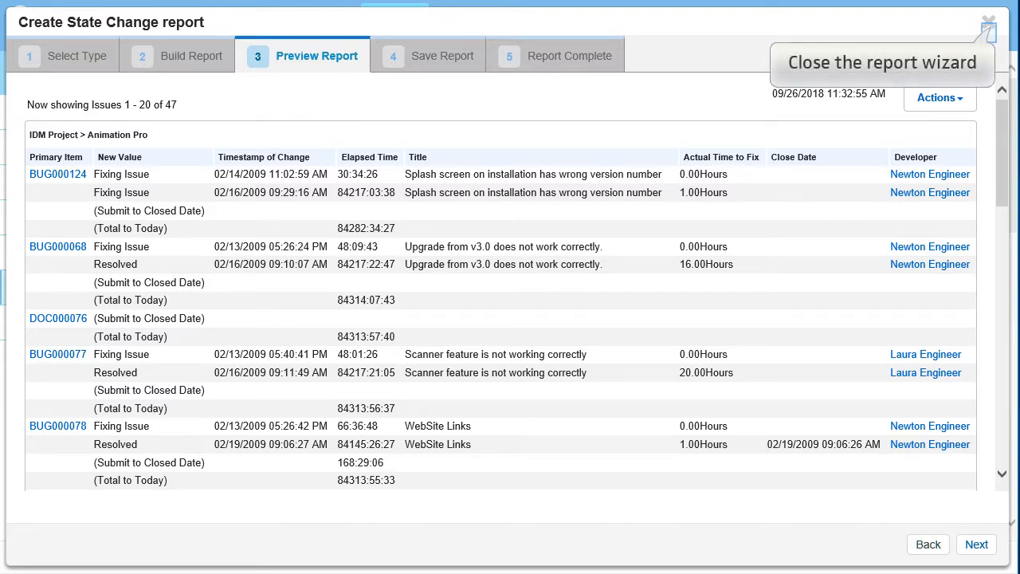
Close the report wizard without saving the report and sign out of the account.
left_click(988, 24)
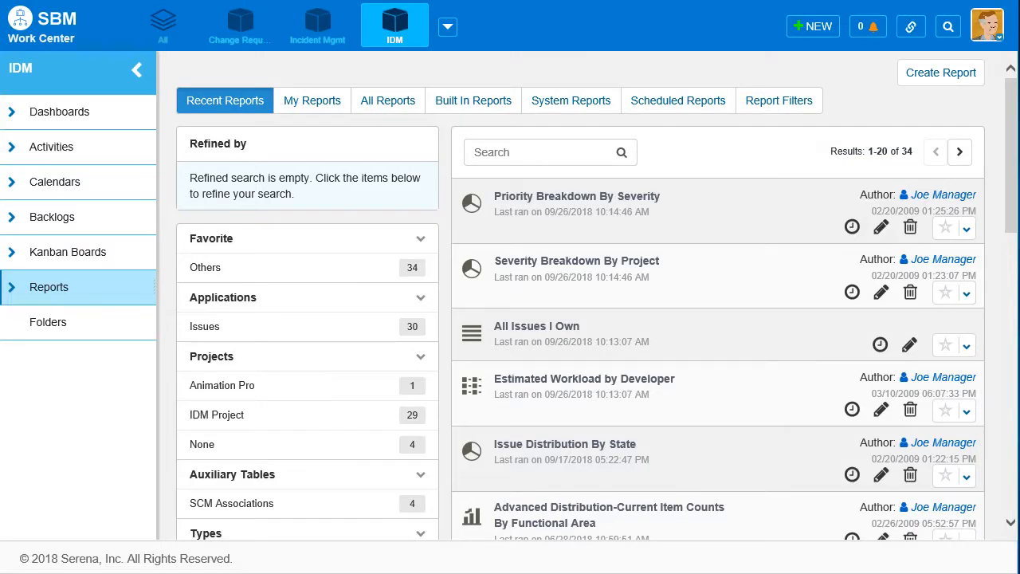
left_click(988, 24)
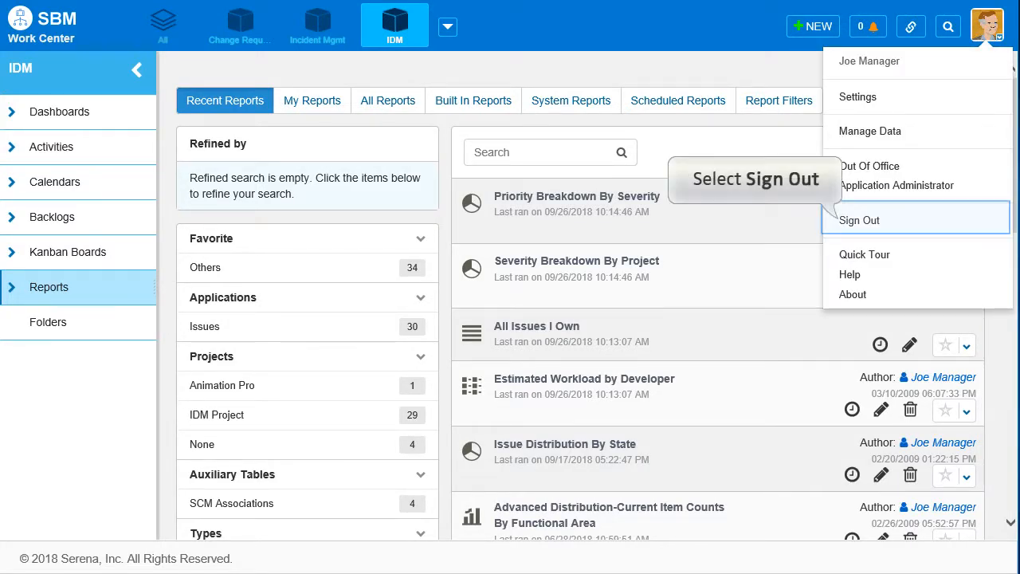
left_click(859, 220)
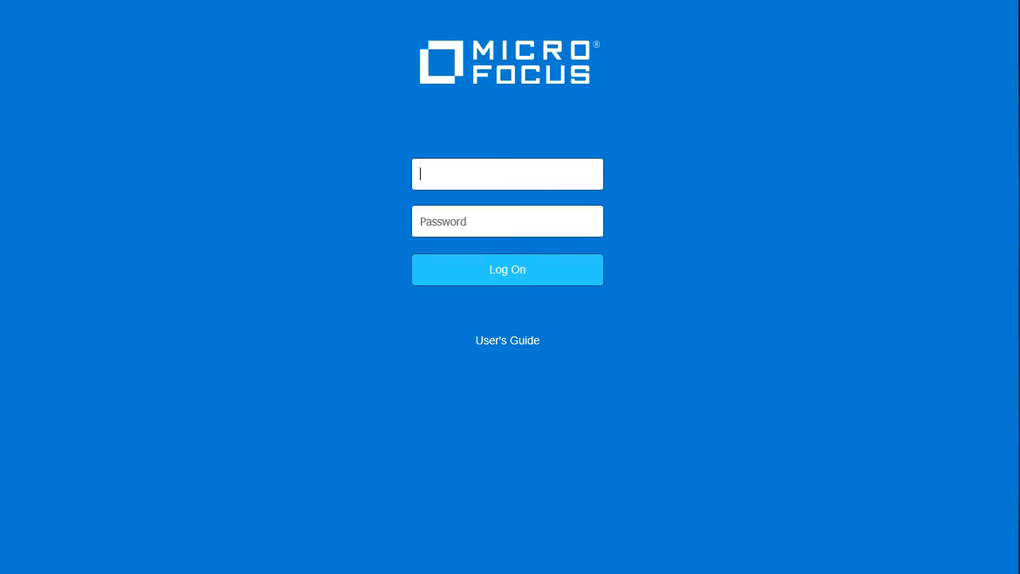